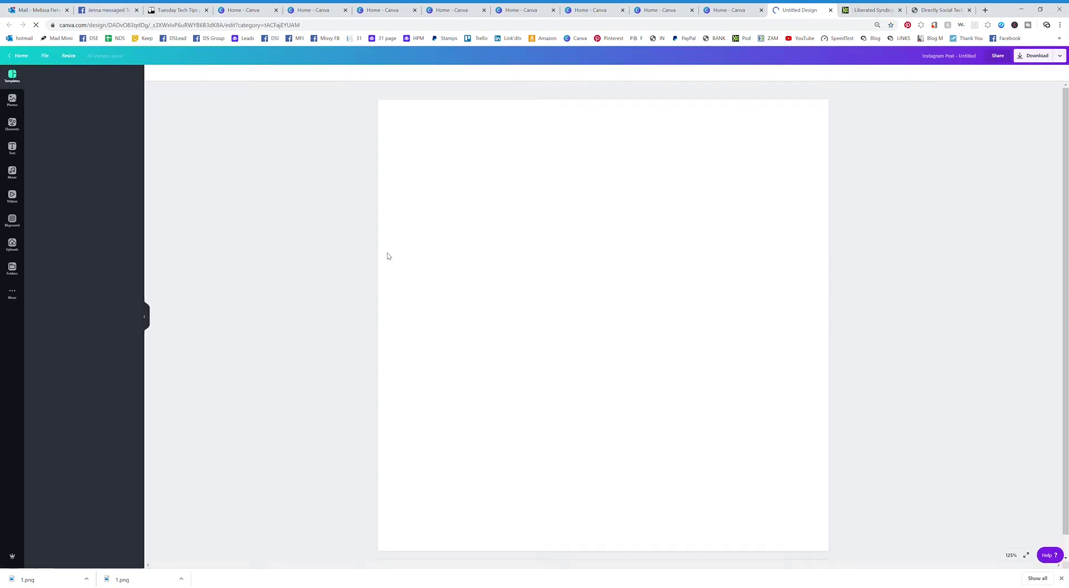
Step: Browse all the frame shapes under Elements, then bring up the stock photo library
left_click(14, 125)
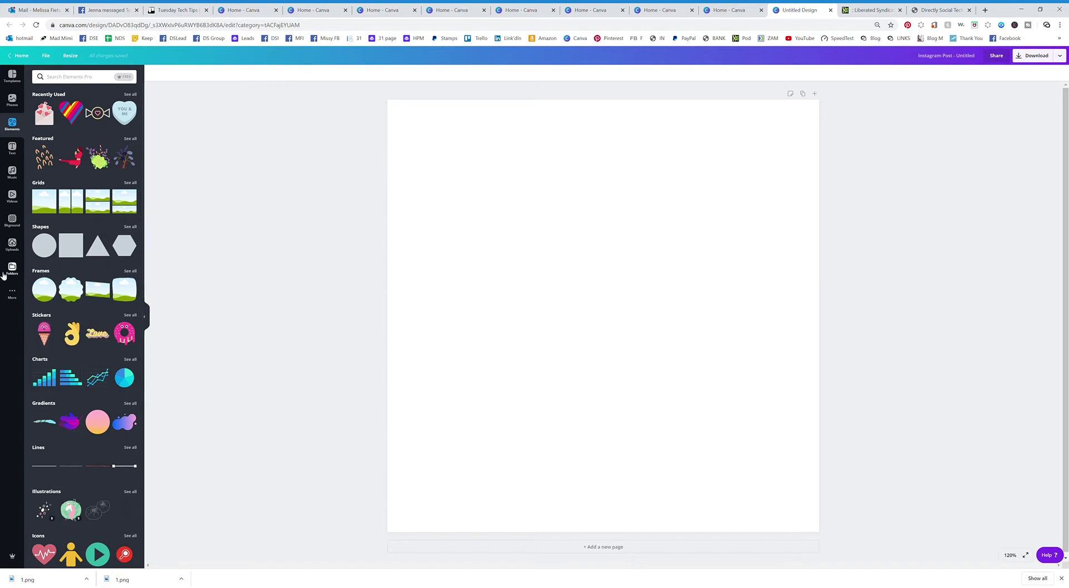
left_click(129, 270)
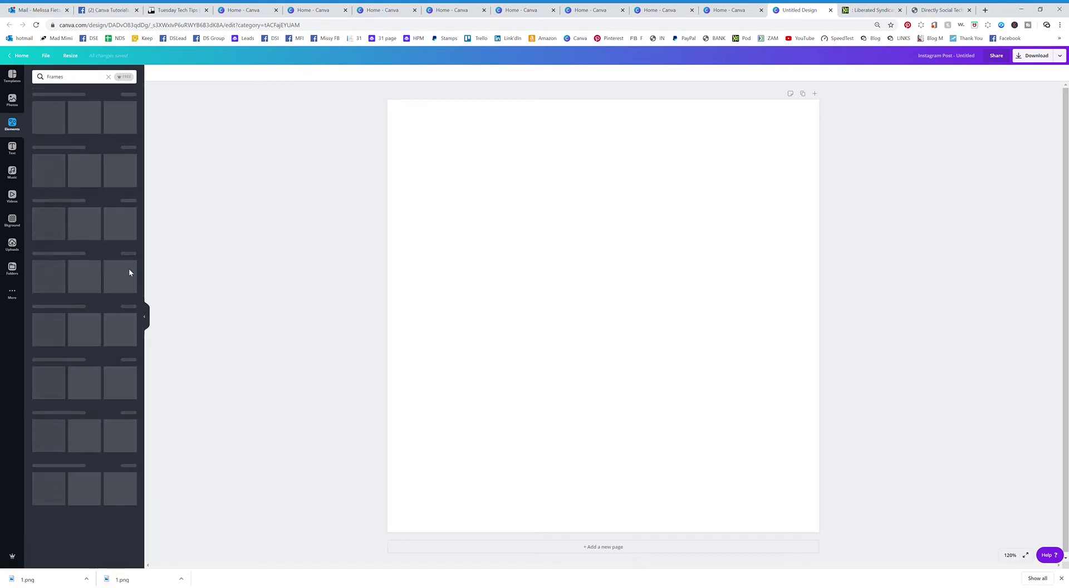
scroll(72, 329, "down", 3)
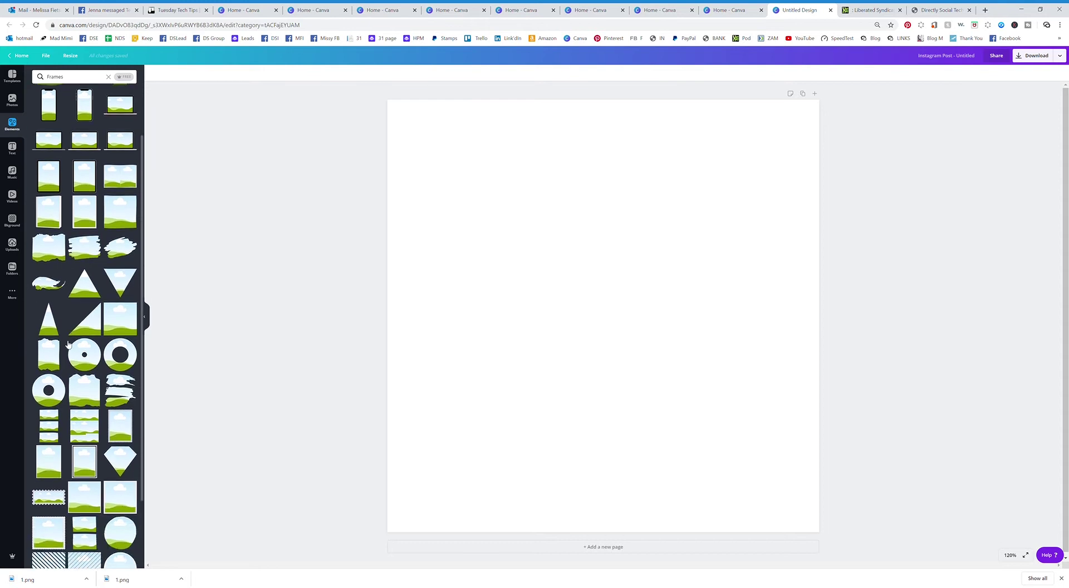
scroll(68, 344, "down", 1)
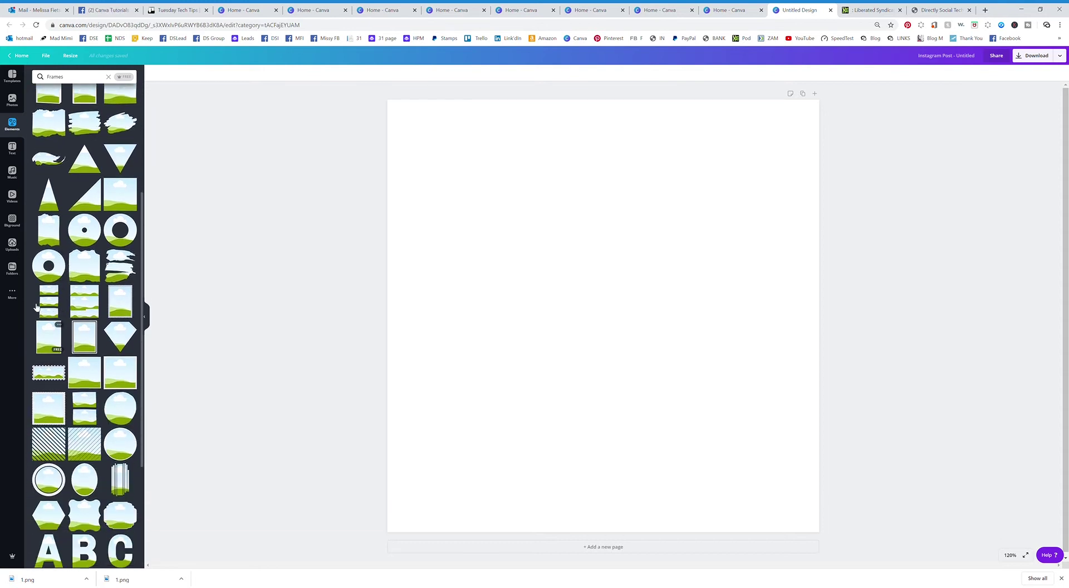
left_click(12, 102)
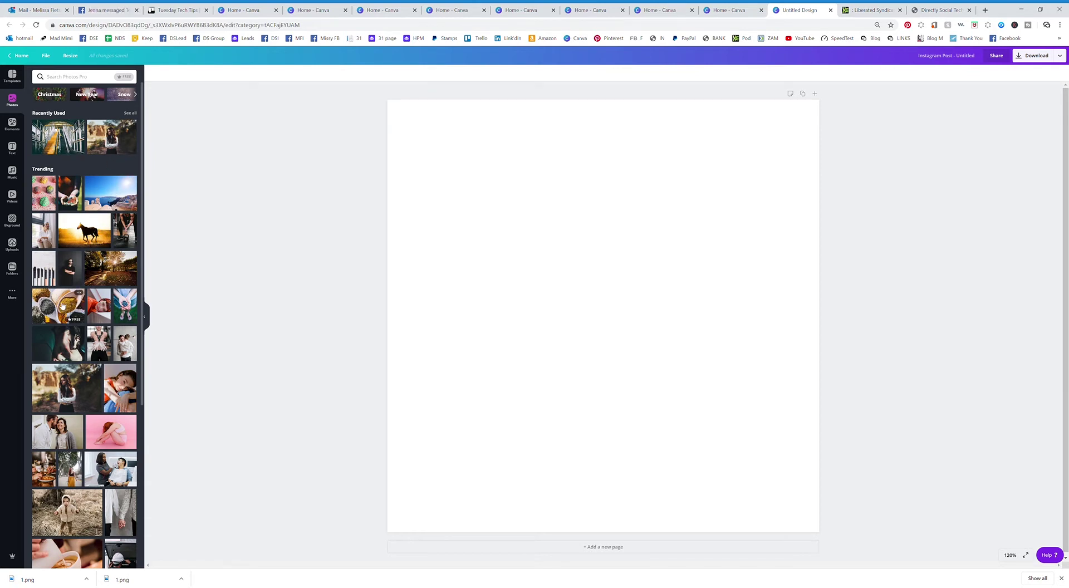
Step: Place the spices photo on the page and stretch it to cover the whole post
left_click_drag(63, 305, 416, 118)
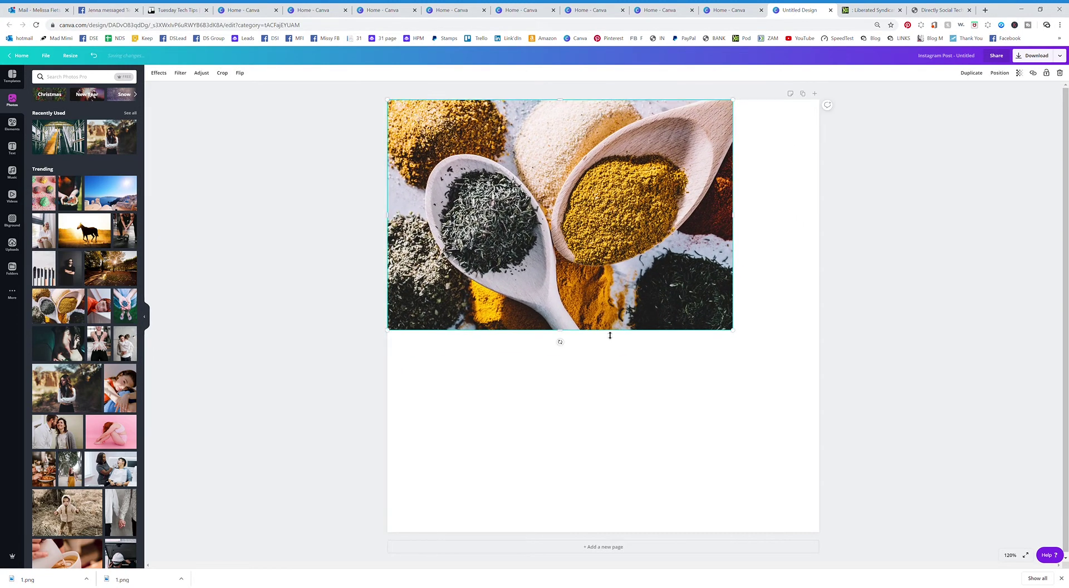
left_click_drag(740, 335, 1024, 562)
left_click(329, 277)
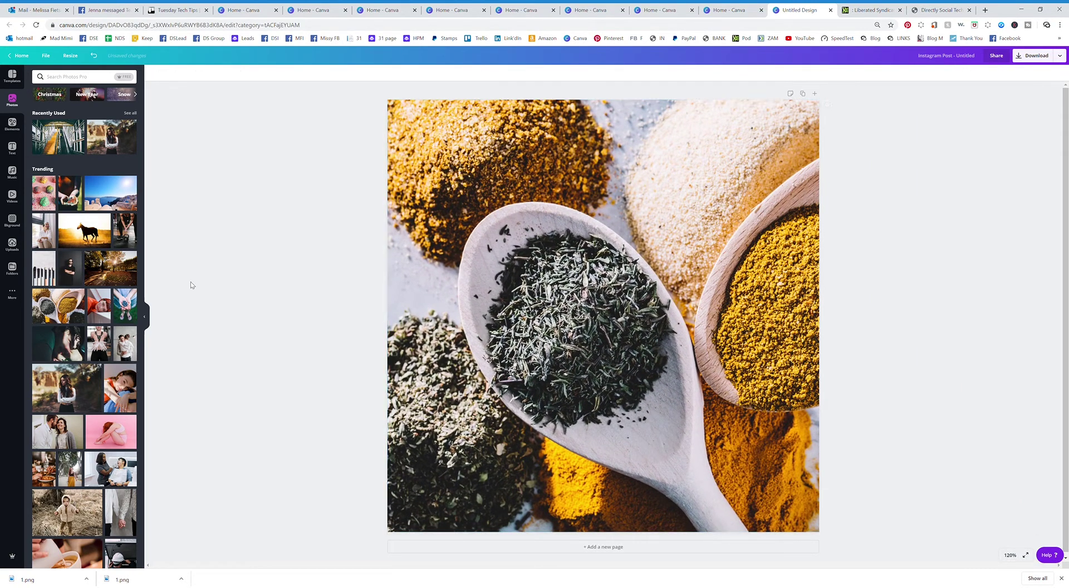
left_click(11, 124)
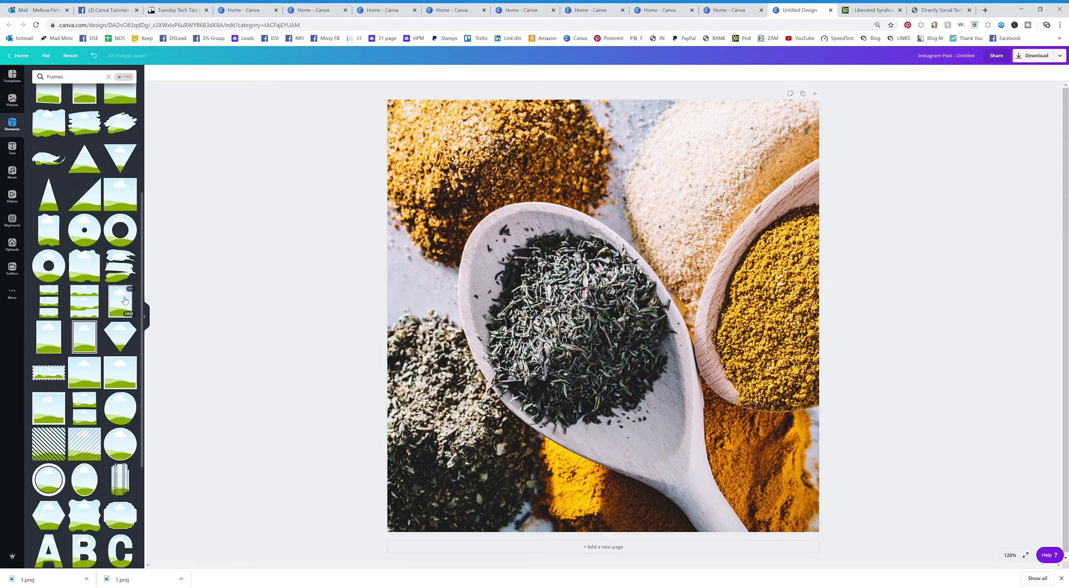
Step: Add a tall rectangular photo frame to the page and open the Logos image folder
left_click(78, 336)
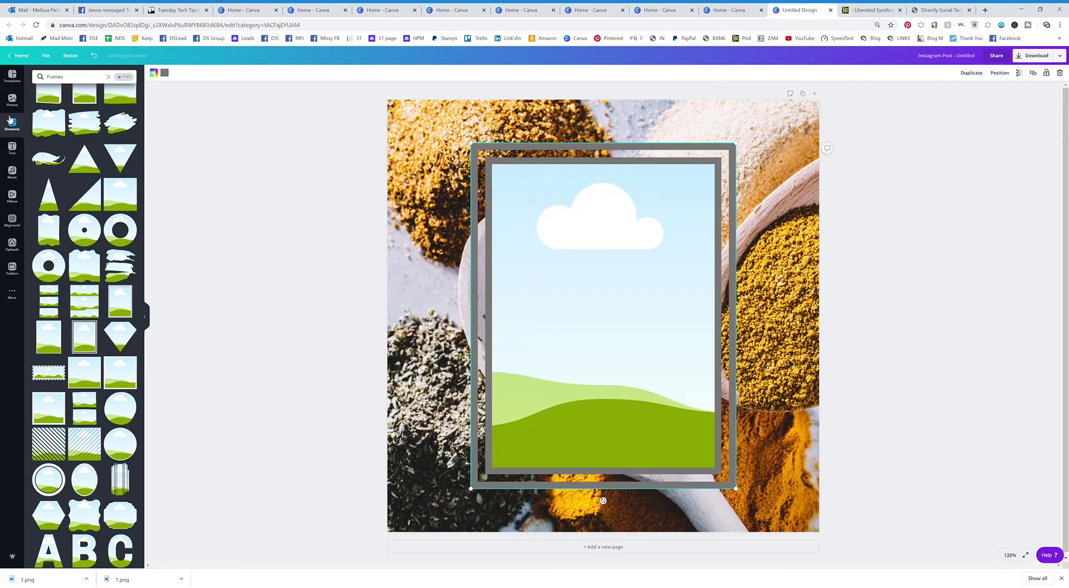
left_click(18, 103)
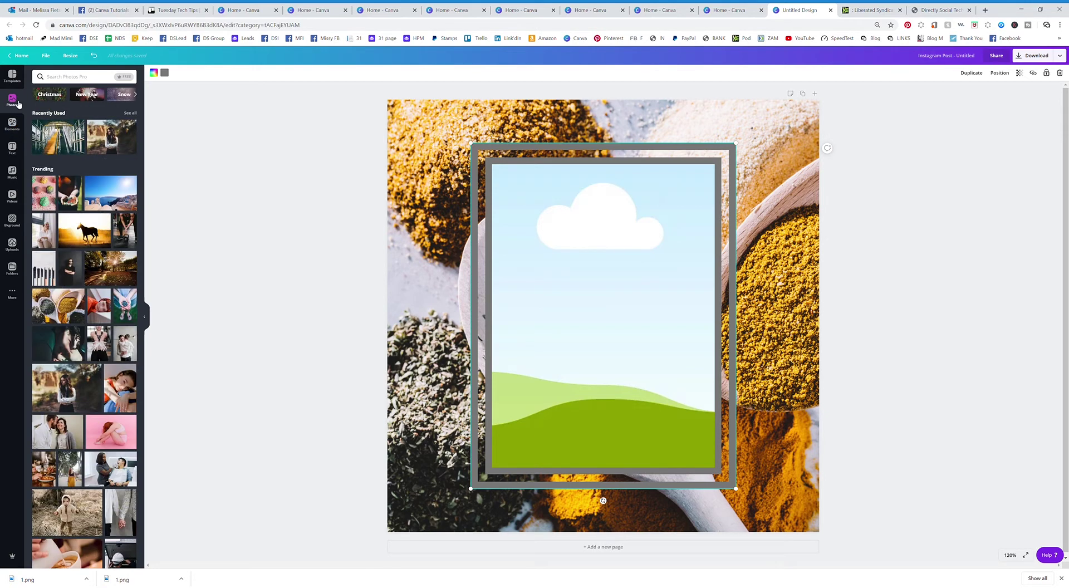
left_click(12, 268)
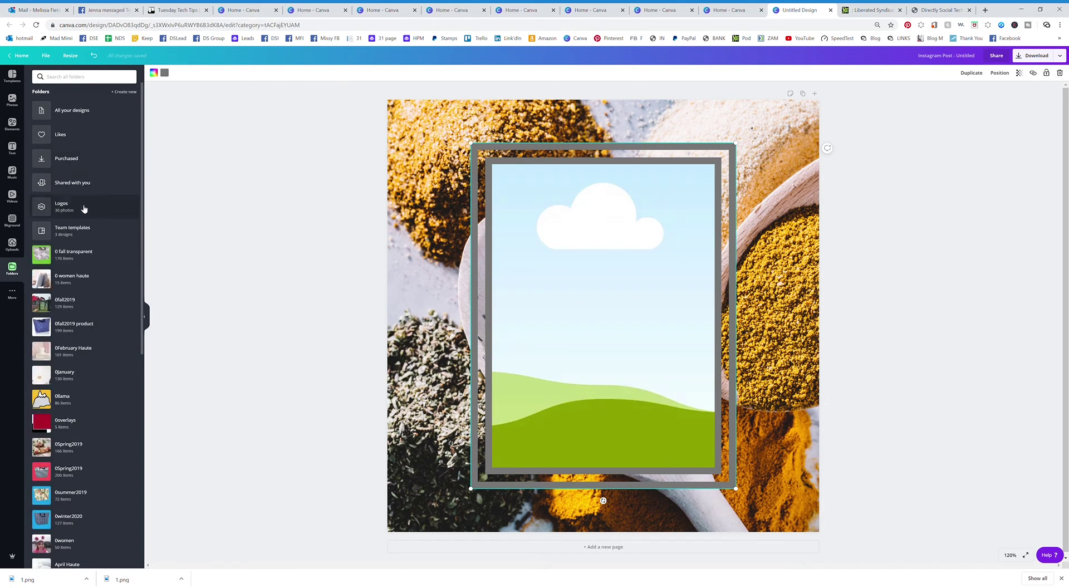
left_click(84, 207)
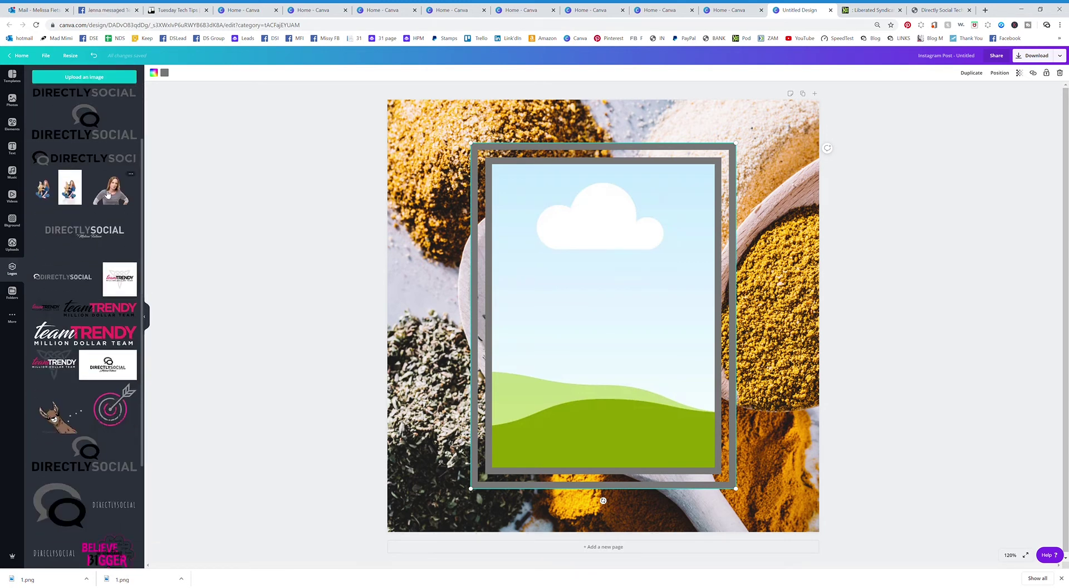
Step: Drop the girl-with-teddy photo into the rectangular frame and recolour its border black
left_click_drag(77, 191, 518, 196)
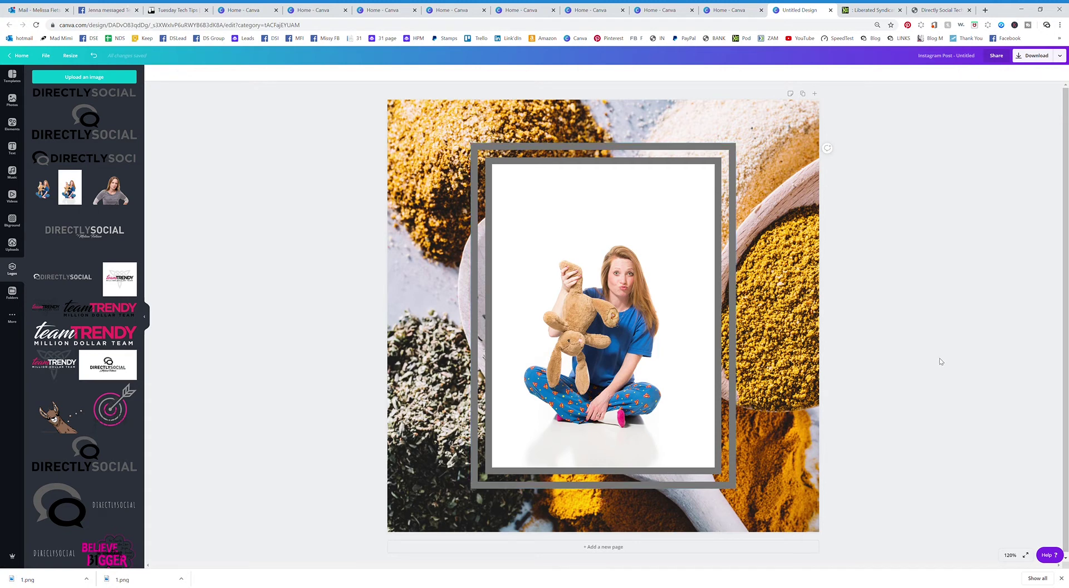
left_click(940, 360)
left_click(650, 149)
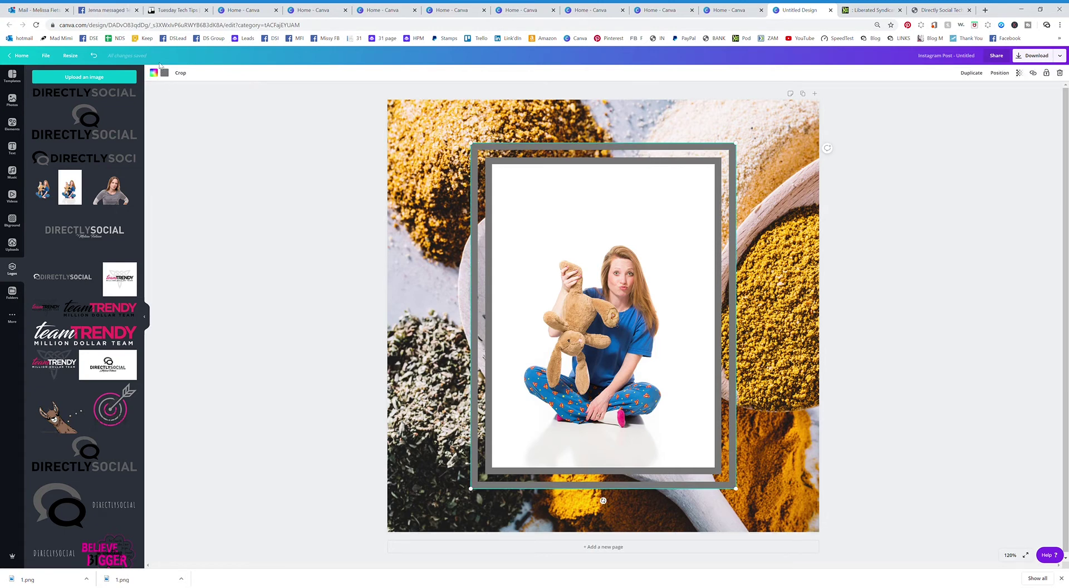
left_click(165, 73)
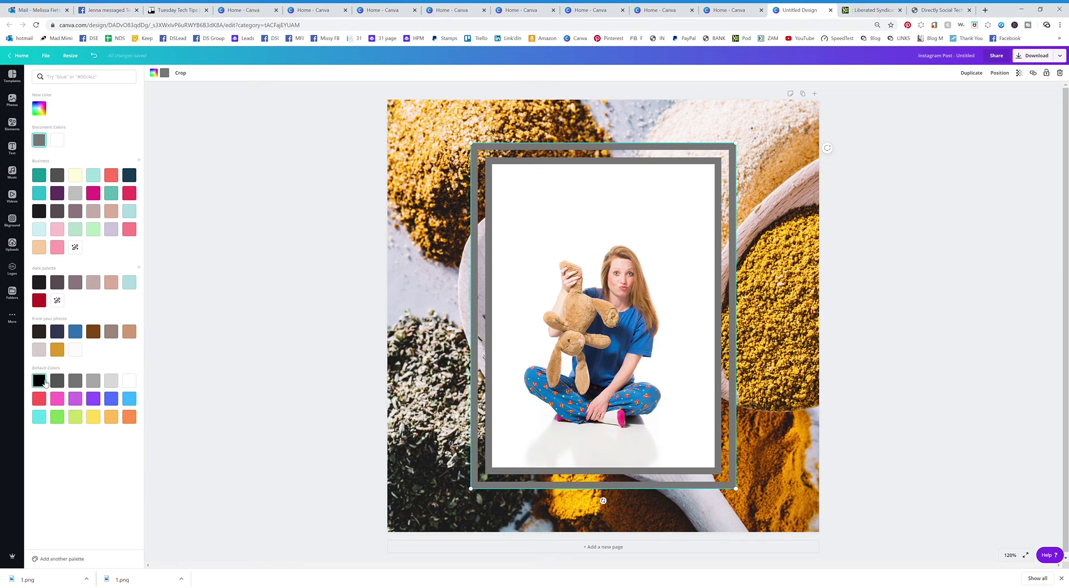
left_click(39, 381)
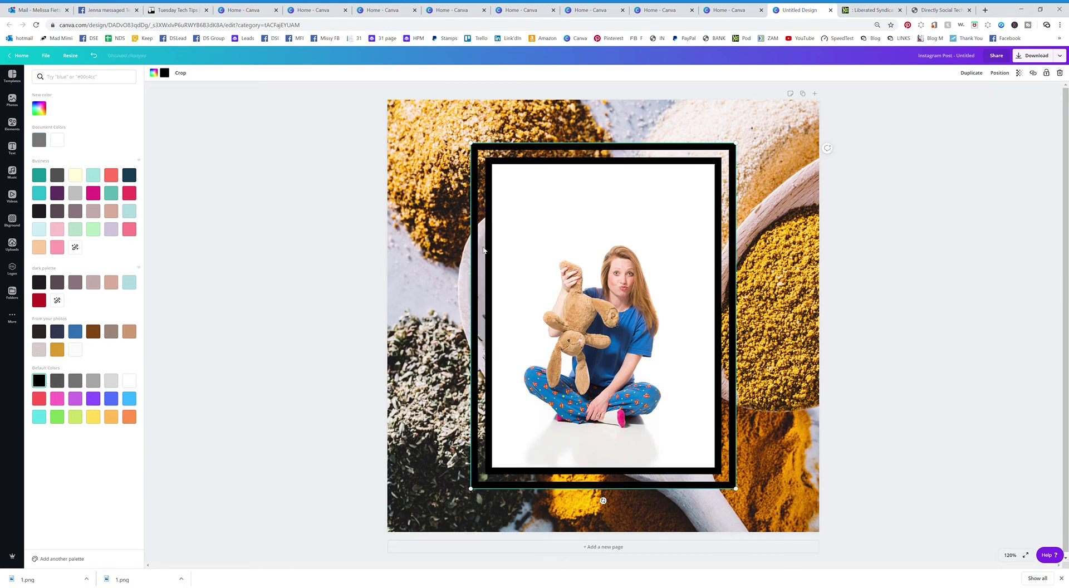
left_click(884, 265)
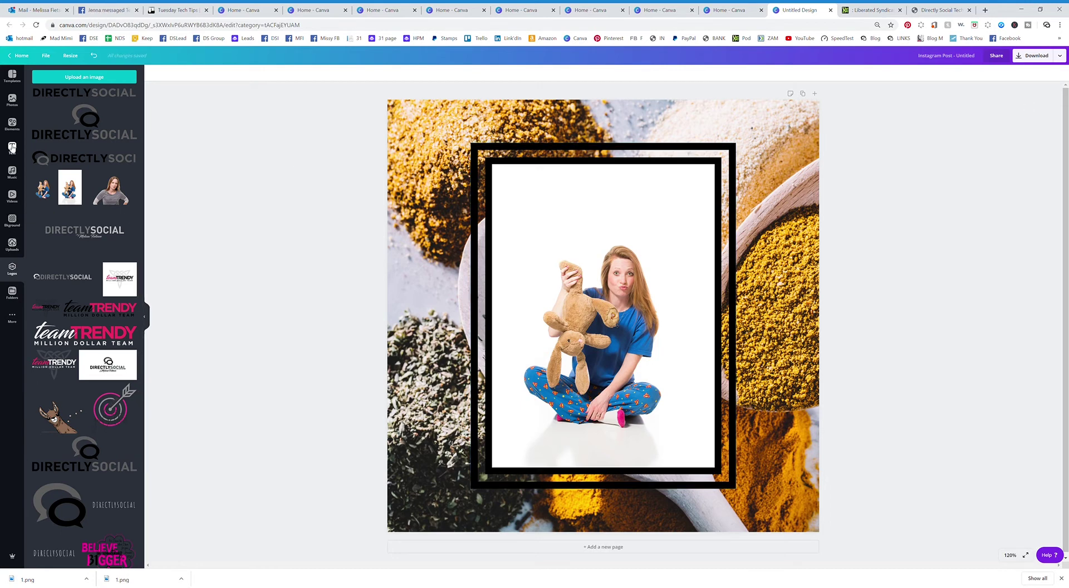
Step: Scroll the frame results to the letter frames and add the large letter A frame
left_click(12, 125)
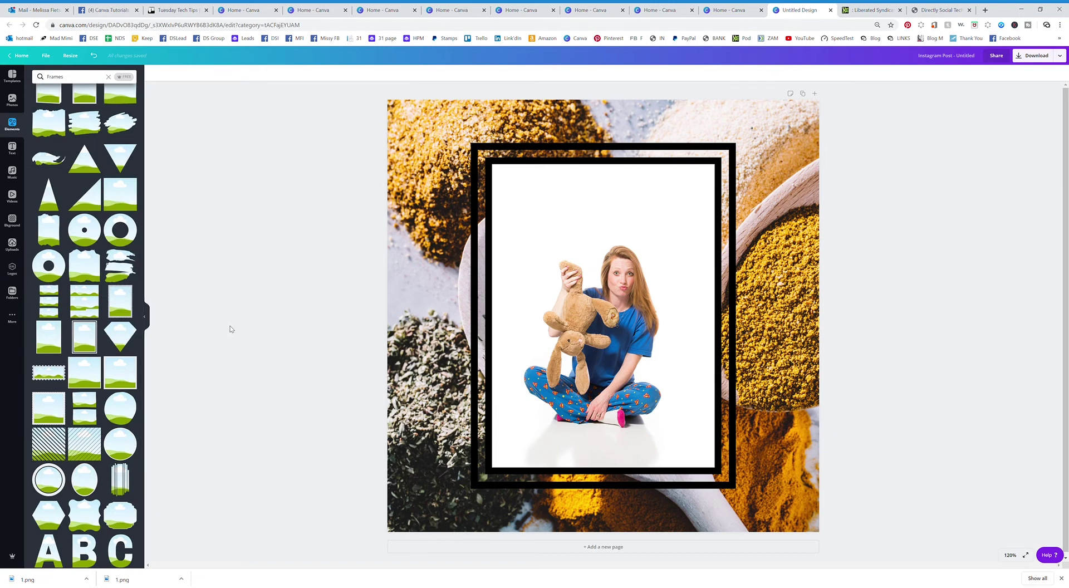
scroll(108, 461, "down", 4)
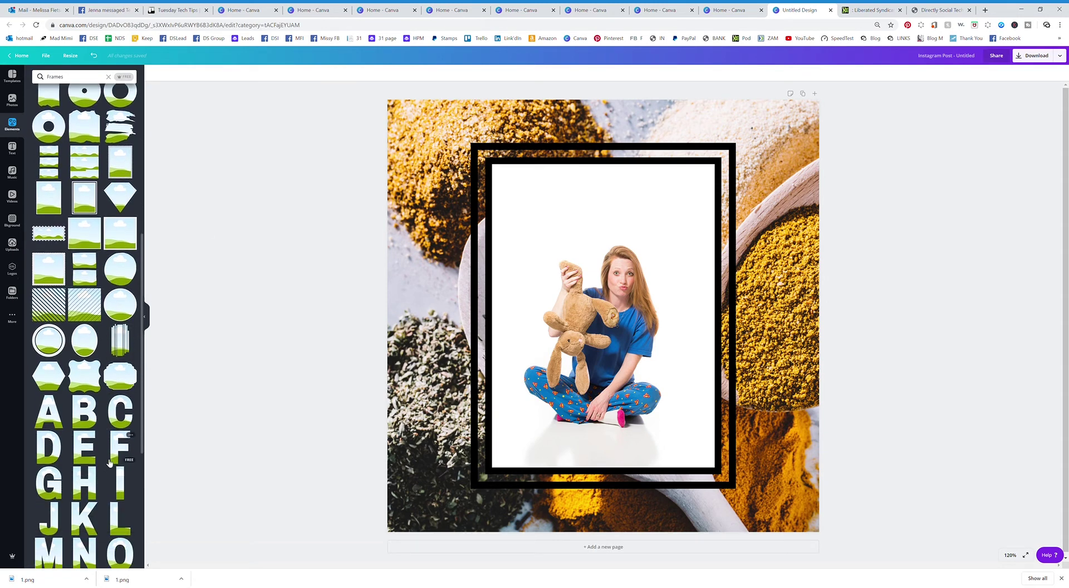
scroll(107, 461, "down", 2)
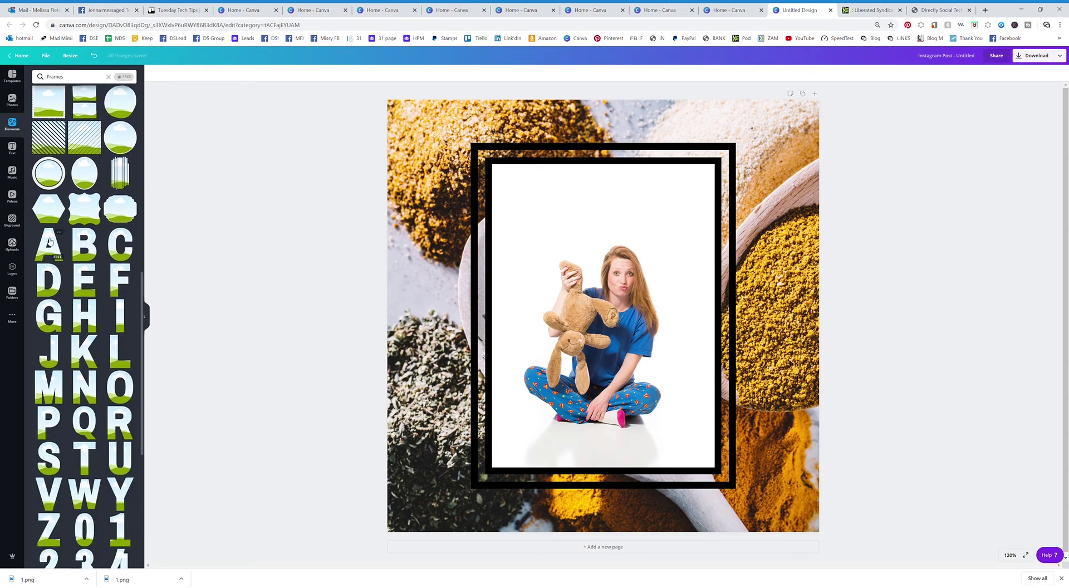
left_click_drag(50, 245, 84, 248)
left_click(52, 243)
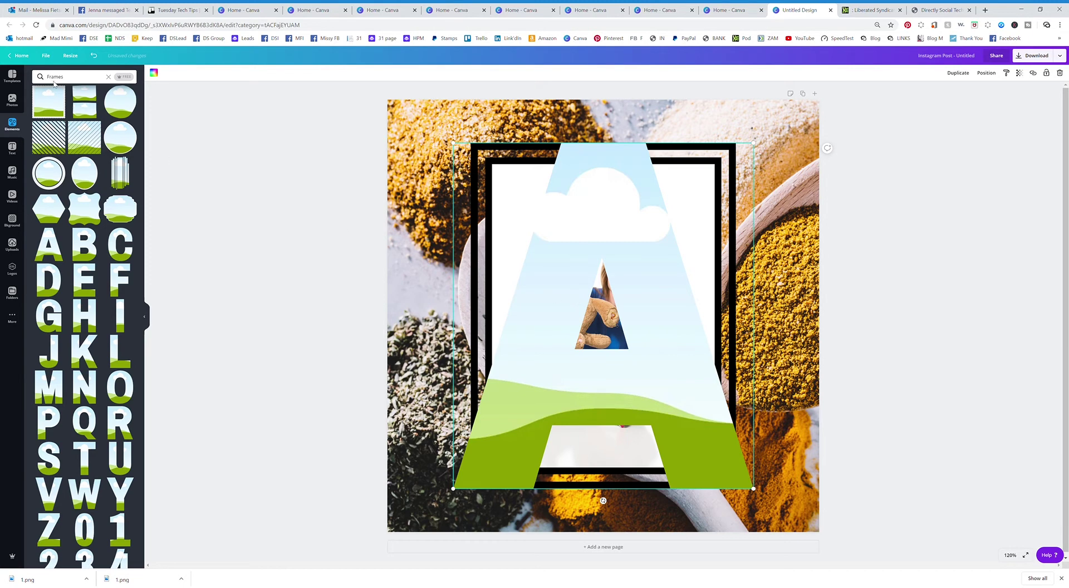
left_click(12, 221)
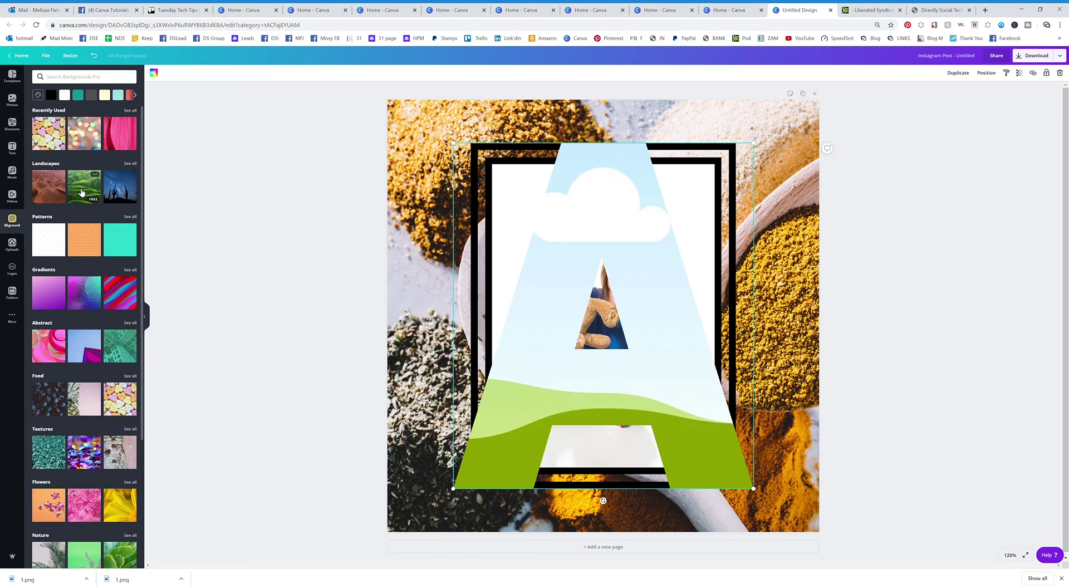
Step: Try the green hills landscape as the background, then delete it to leave the page white
left_click_drag(81, 192, 577, 226)
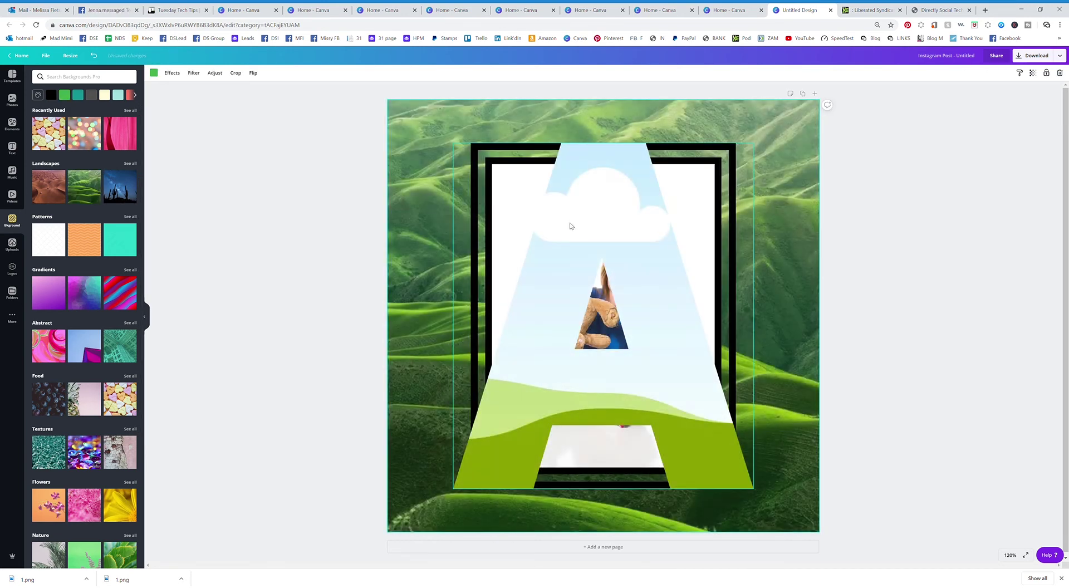
left_click_drag(84, 186, 602, 215)
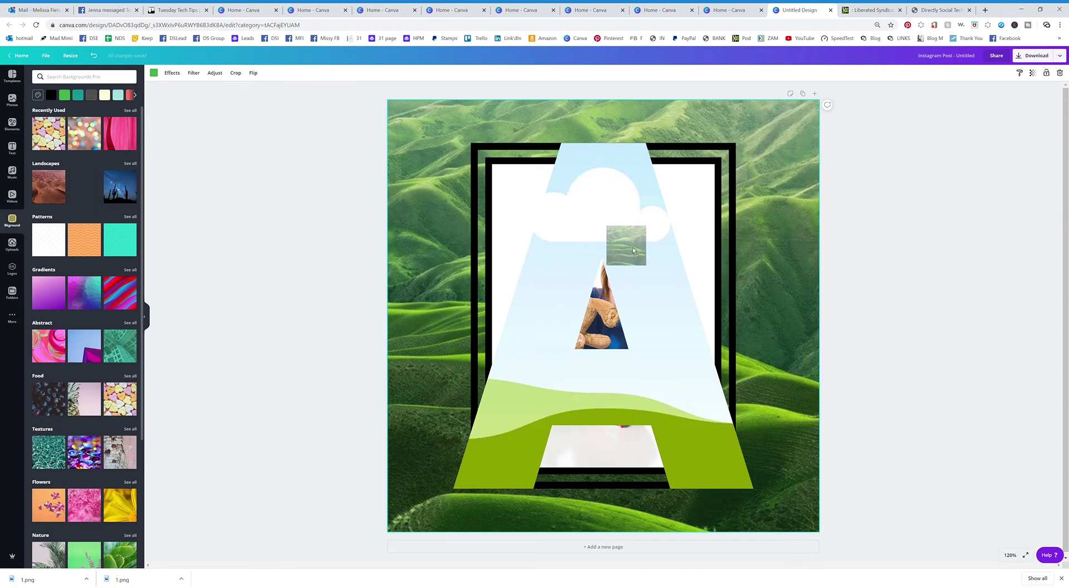
left_click_drag(632, 249, 650, 312)
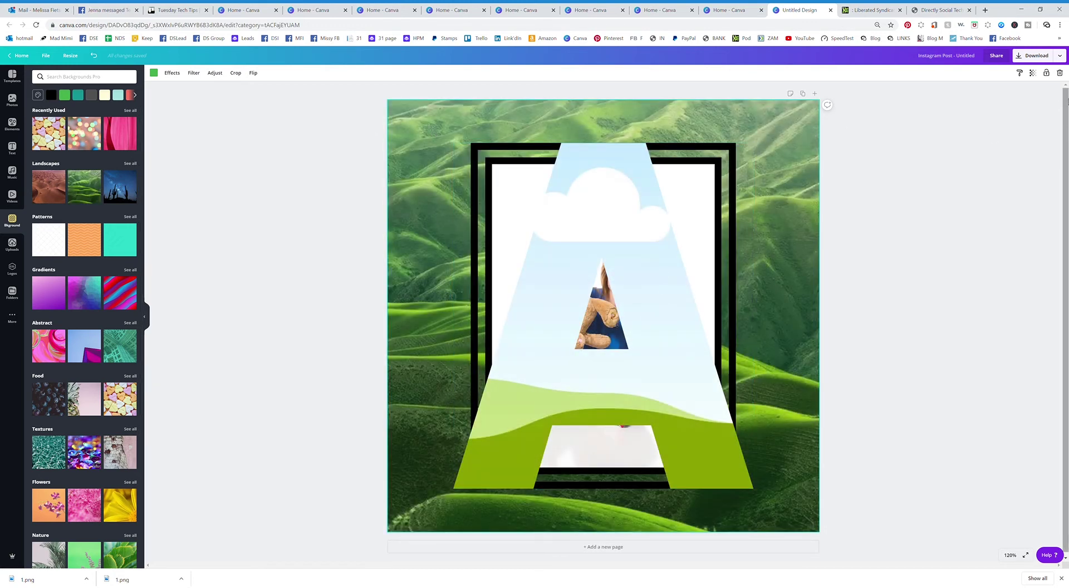
left_click(1060, 74)
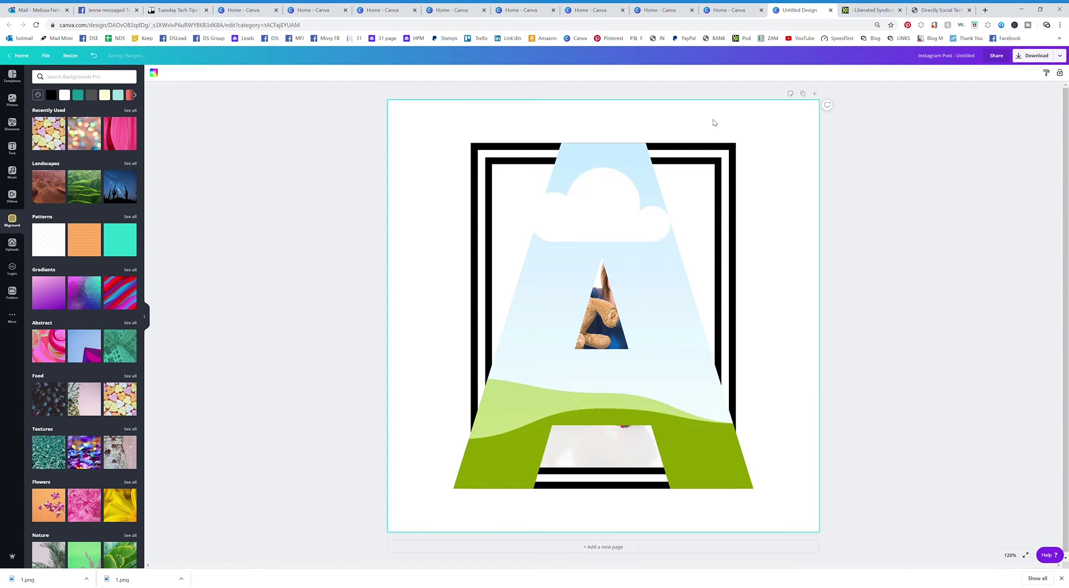
Step: Delete the old photo frame and letter A together, then add a fresh letter A frame
left_click_drag(701, 110, 753, 238)
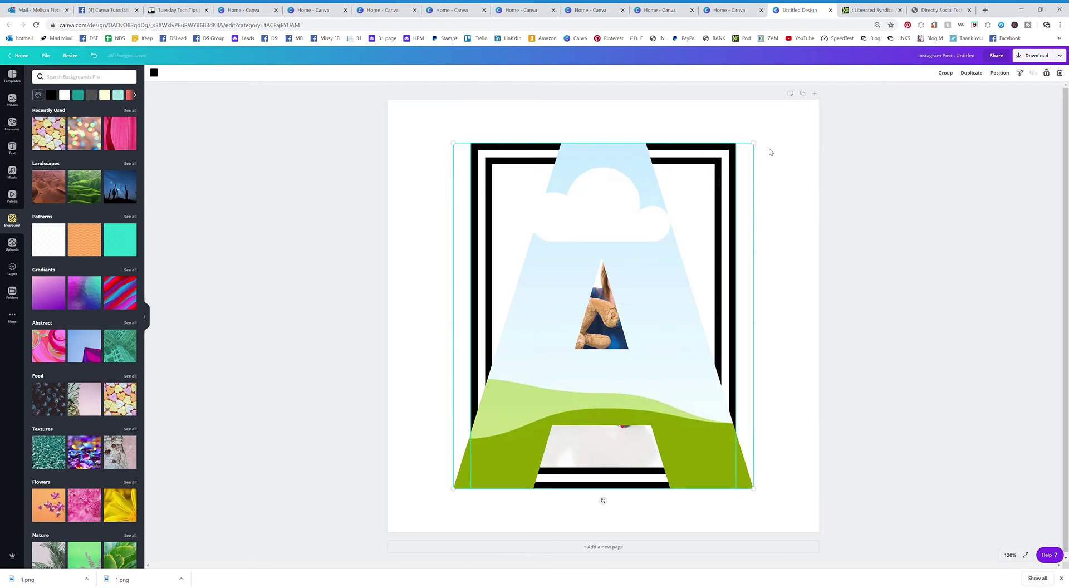
left_click(1060, 73)
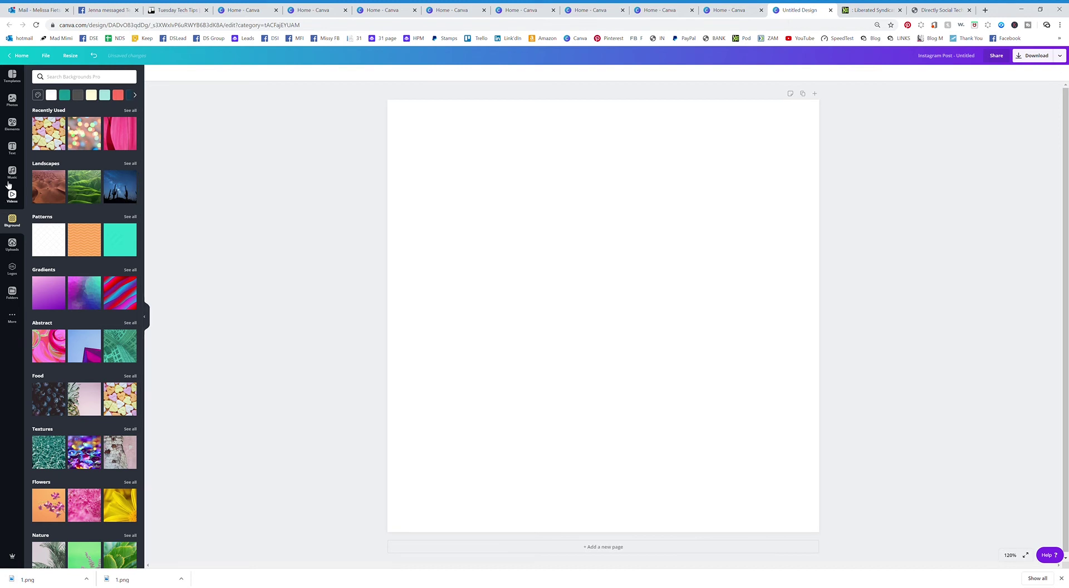
left_click(11, 124)
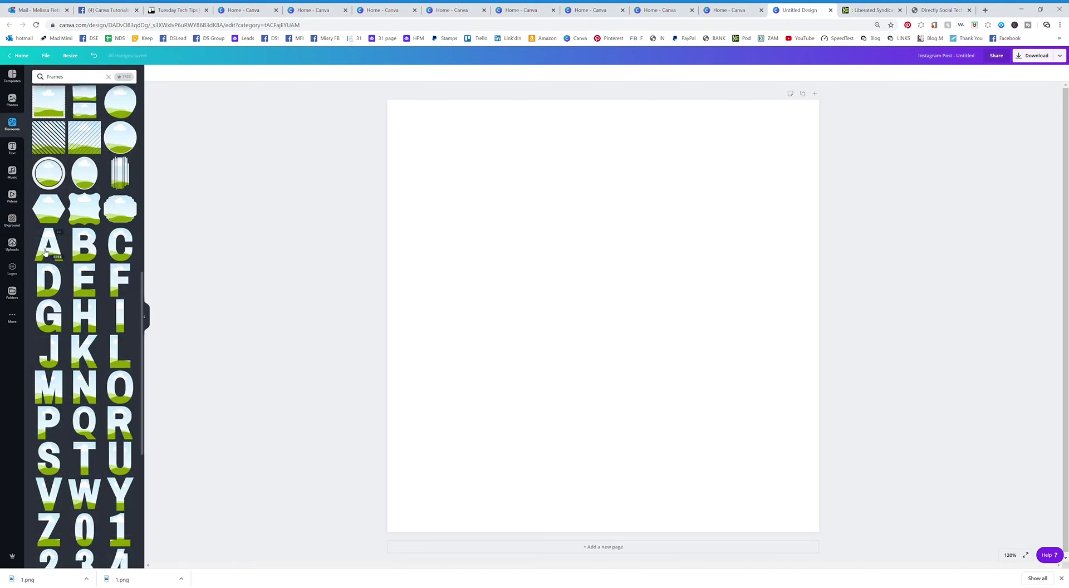
left_click(46, 252)
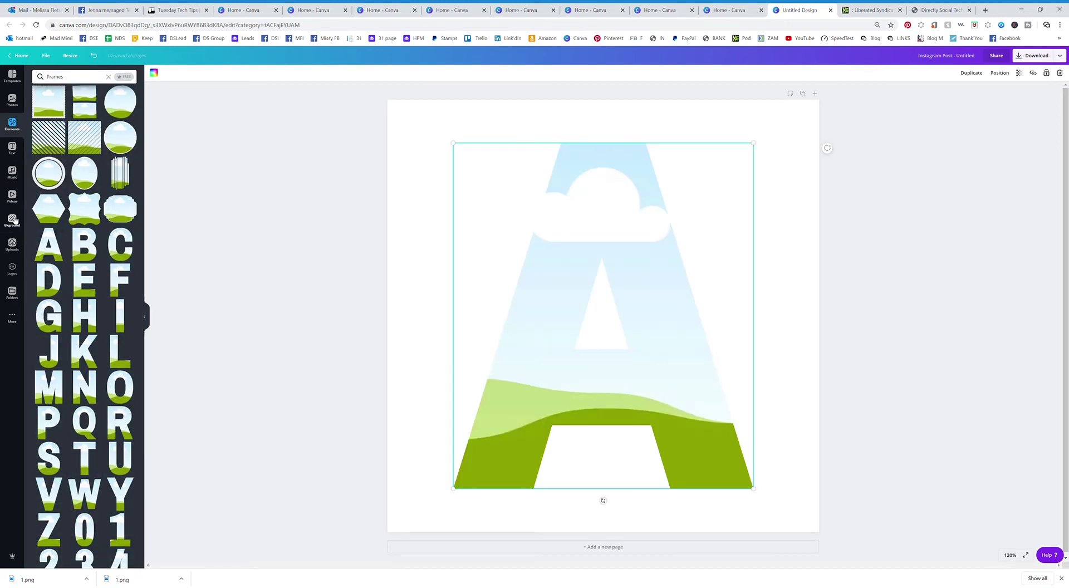
Step: Search photos for 'hearts' and fill the letter A frame with a hearts photo
left_click(11, 101)
left_click(105, 79)
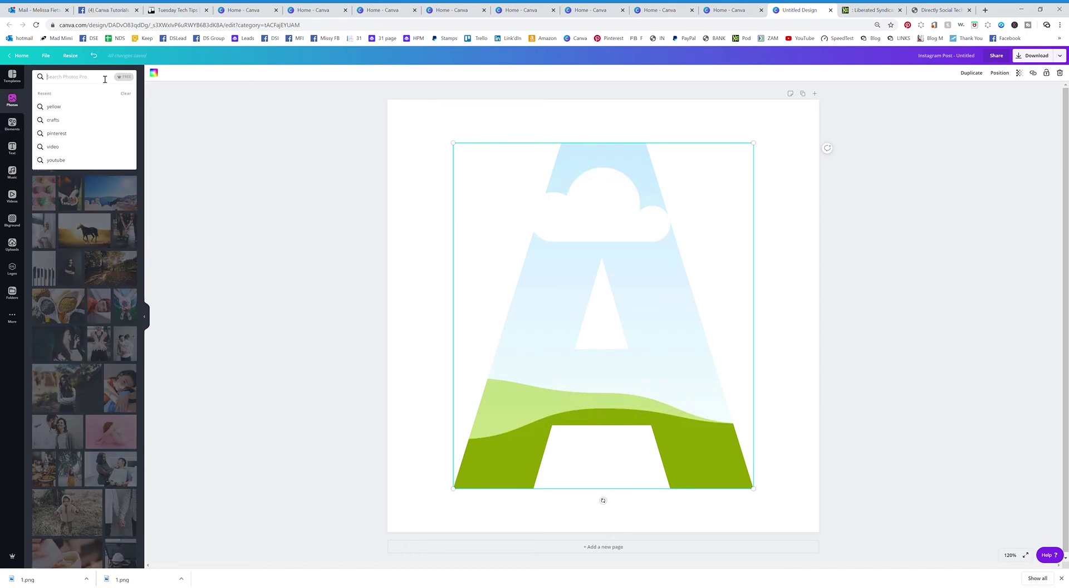
type("hearts")
key("Return")
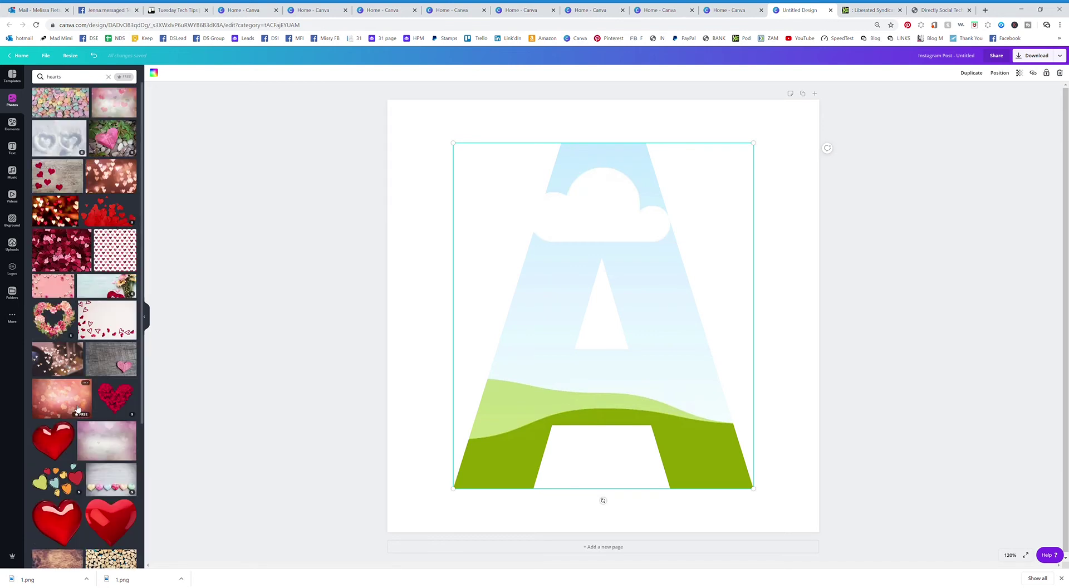
left_click_drag(55, 248, 567, 191)
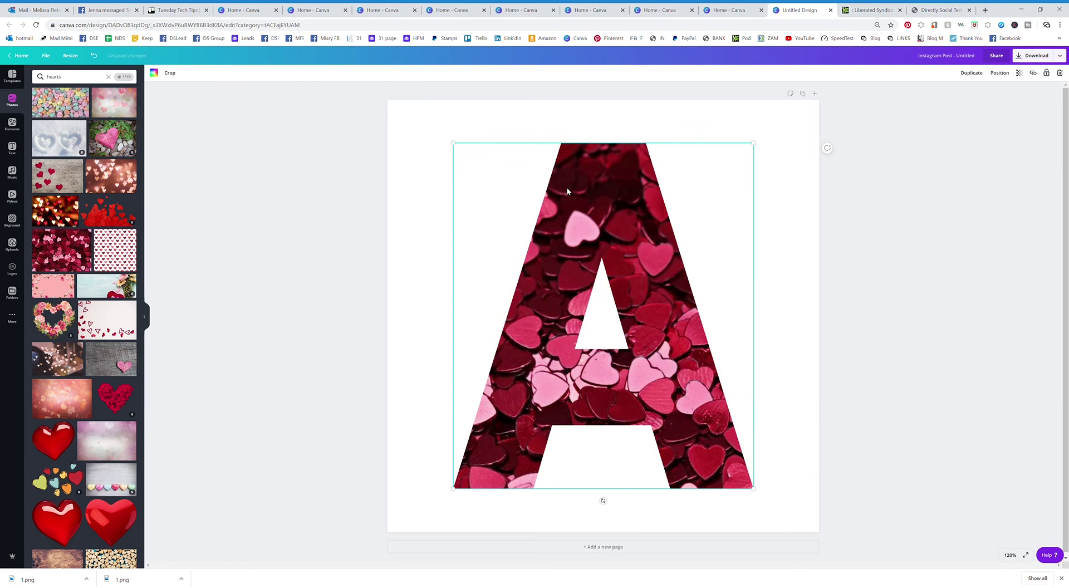
Step: Shrink the hearts-filled letter A and move it into the page's upper left
left_click(144, 315)
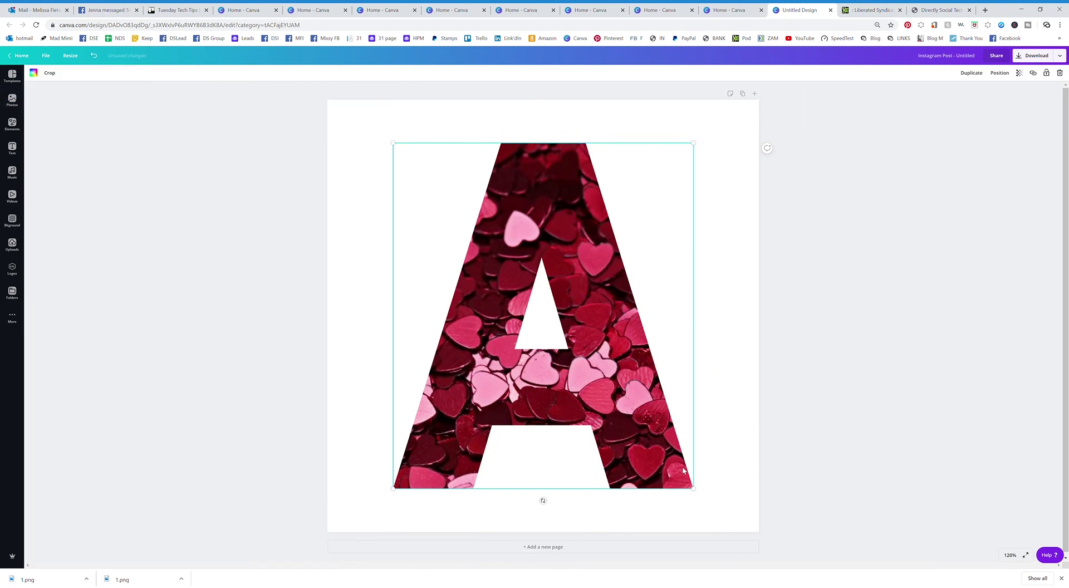
left_click_drag(698, 492, 521, 289)
left_click_drag(467, 248, 445, 235)
left_click(244, 333)
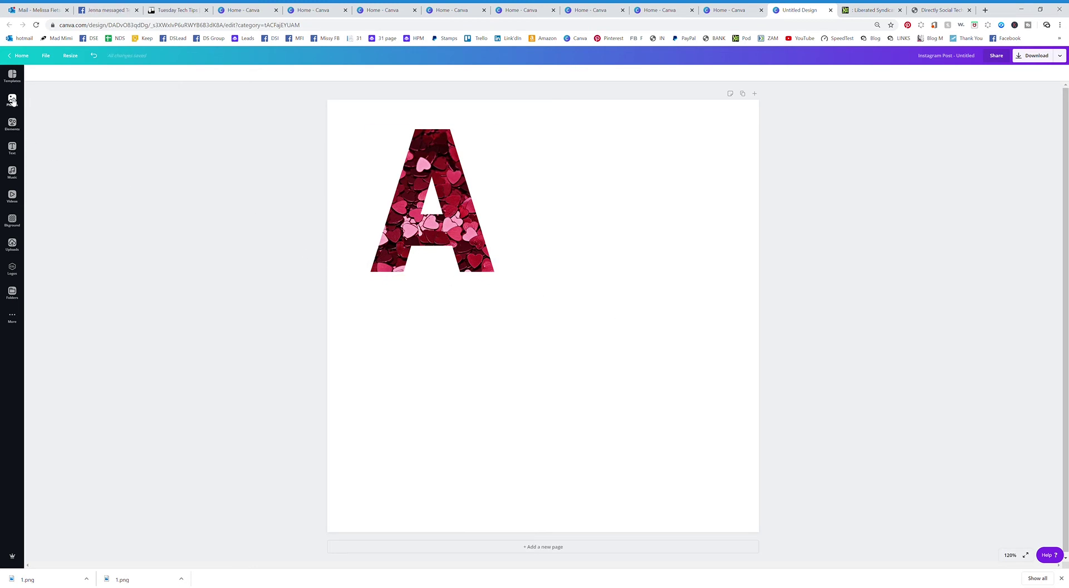
Step: Add the heart-shaped frame and shrink it into the lower-right area of the page
left_click(12, 123)
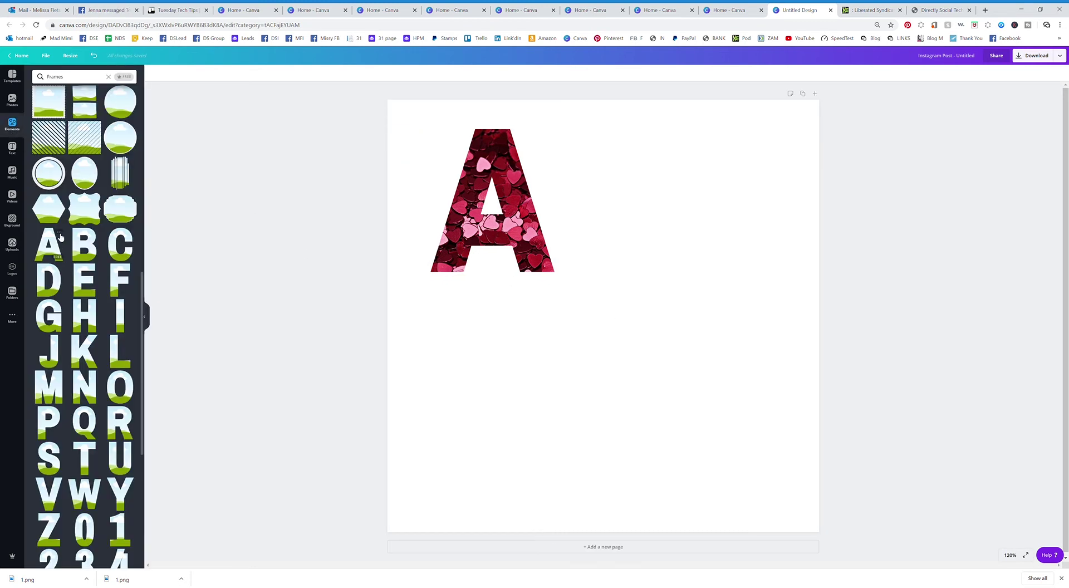
scroll(88, 419, "down", 3)
scroll(88, 418, "down", 4)
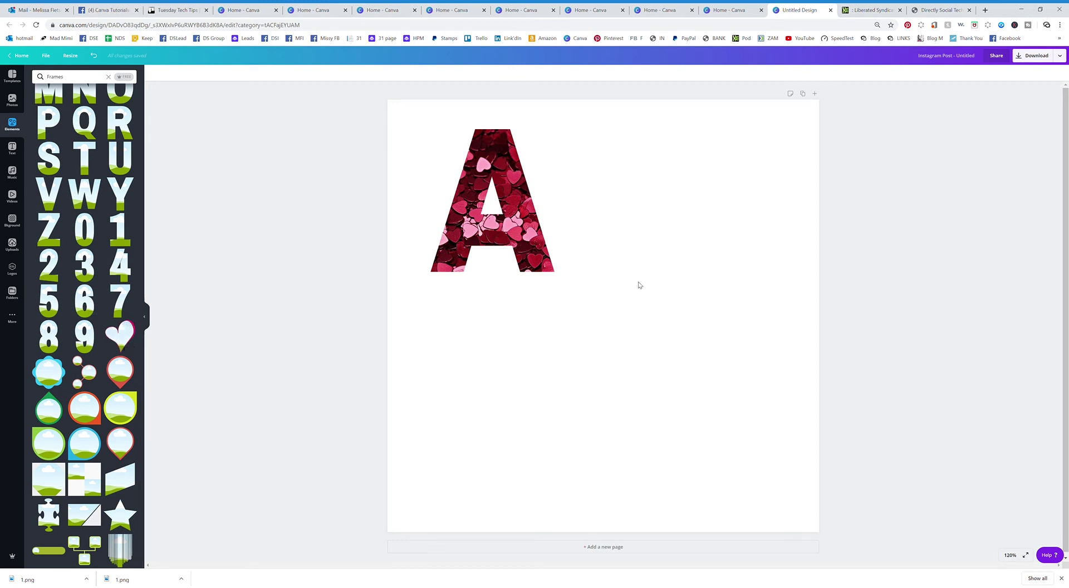
left_click(133, 338)
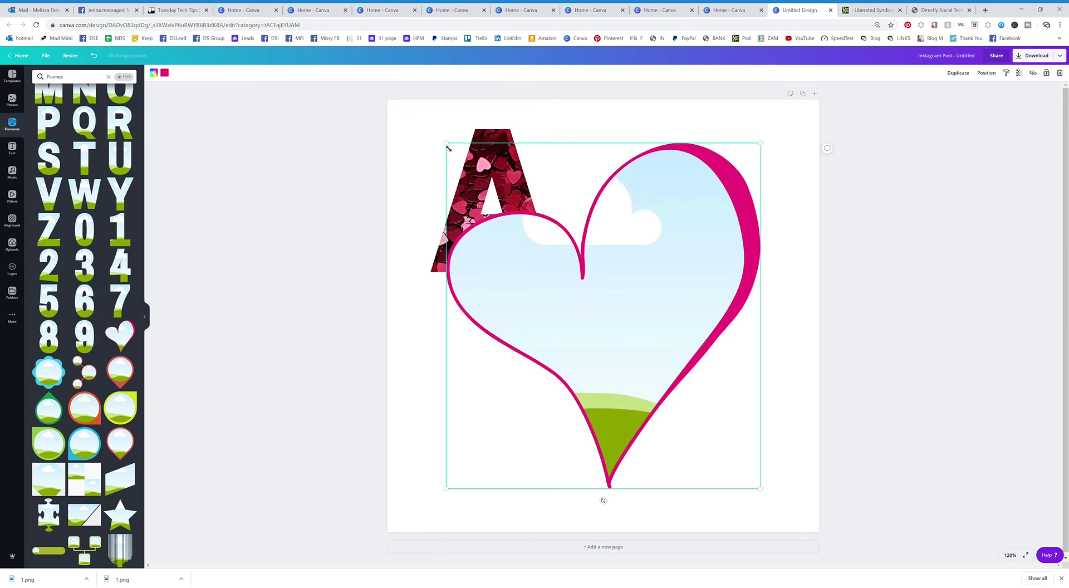
left_click_drag(451, 149, 582, 292)
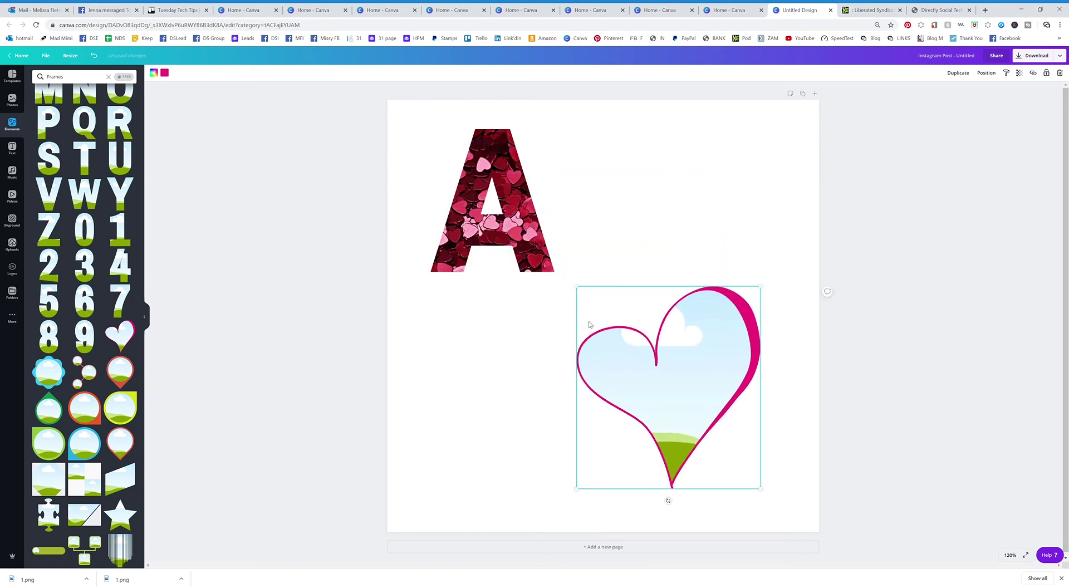
left_click(12, 270)
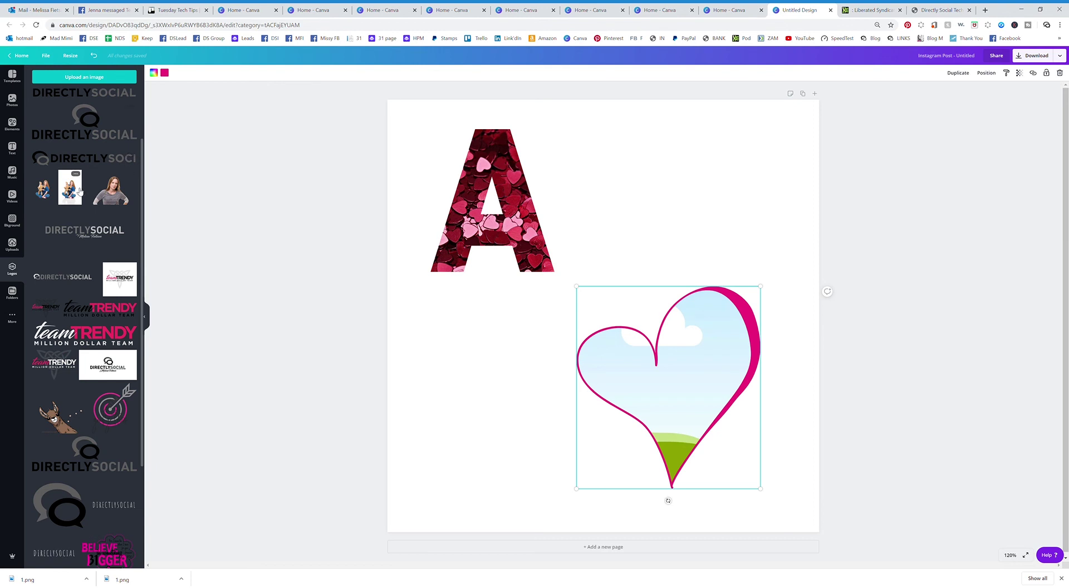
Step: Place the woman-with-teddy photo in the heart frame and shift it upward inside
left_click_drag(78, 190, 632, 351)
double_click(692, 366)
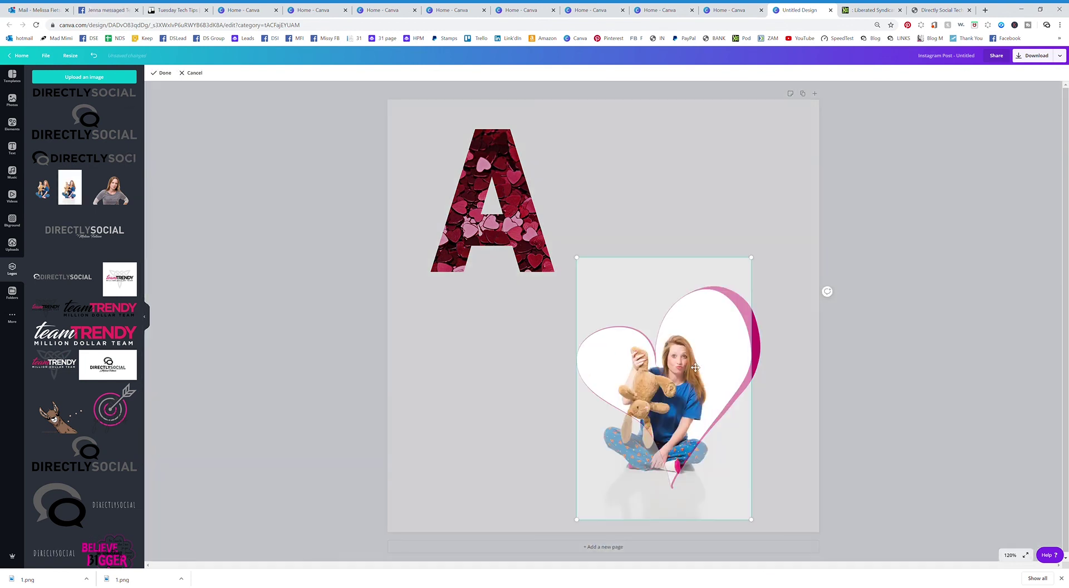
mouse_move(694, 368)
left_mouse_down()
mouse_move(709, 349)
mouse_move(712, 358)
left_mouse_up()
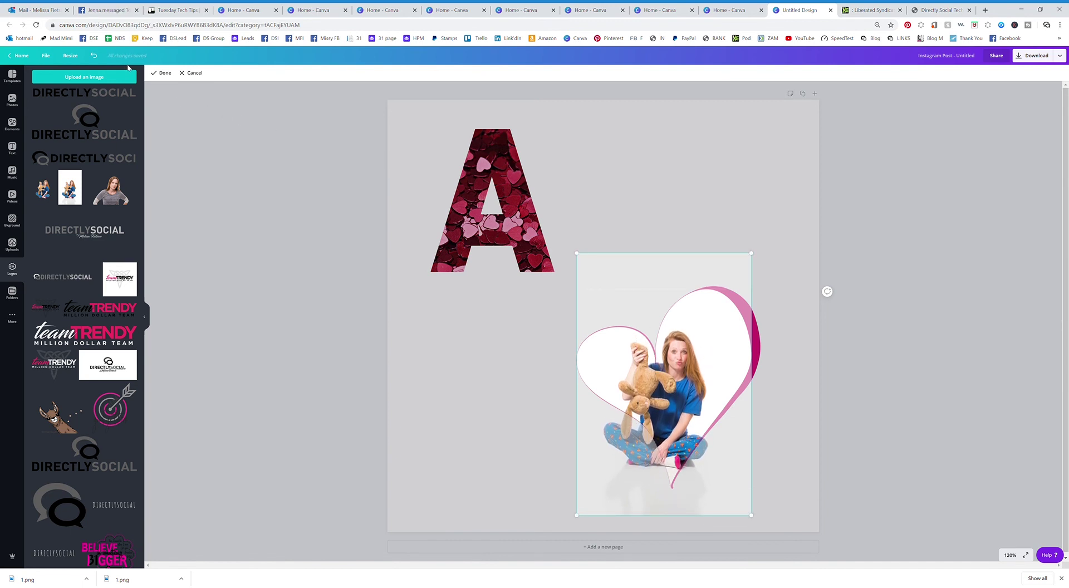
left_click(163, 77)
left_click(239, 272)
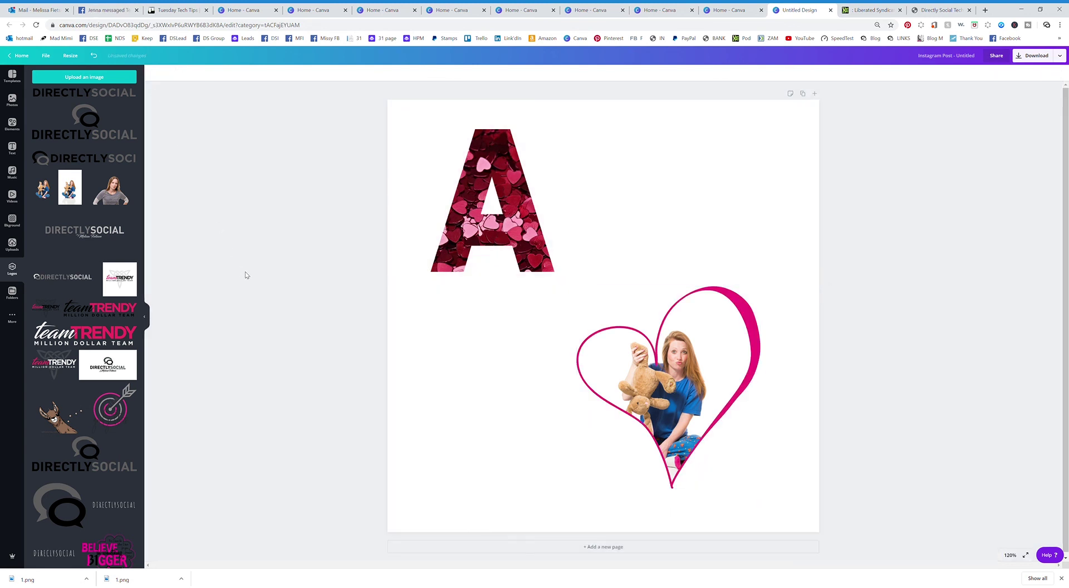
Step: Recolour the heart frame's outline from pink to dark red
left_click(730, 297)
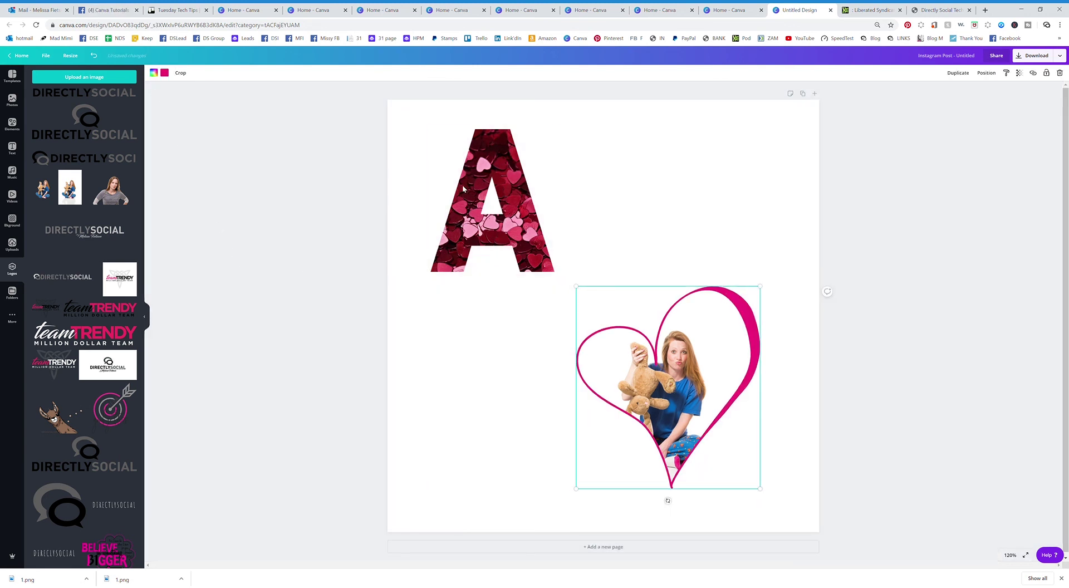
left_click(164, 73)
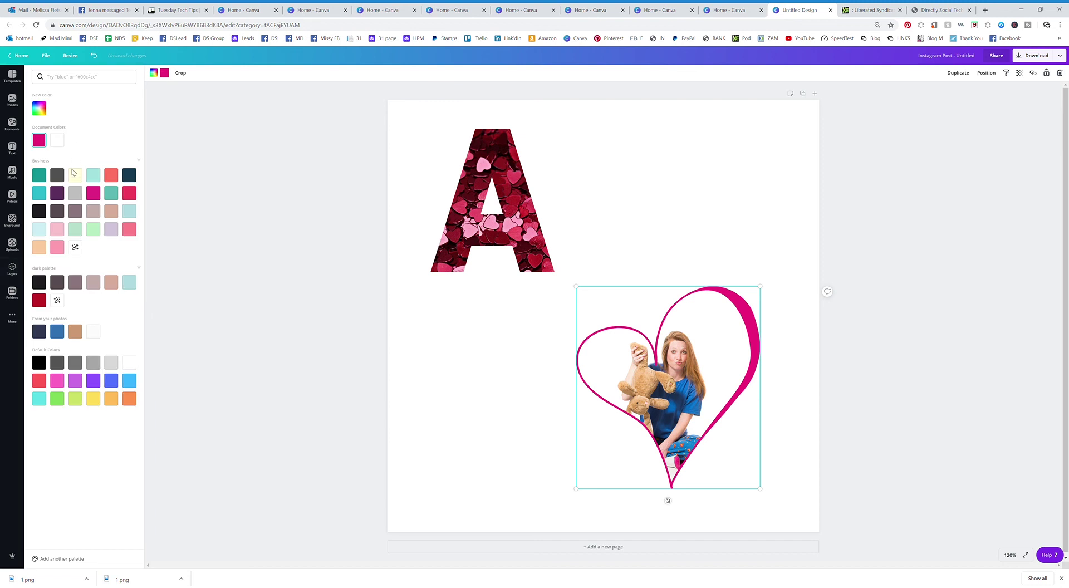
left_click(44, 302)
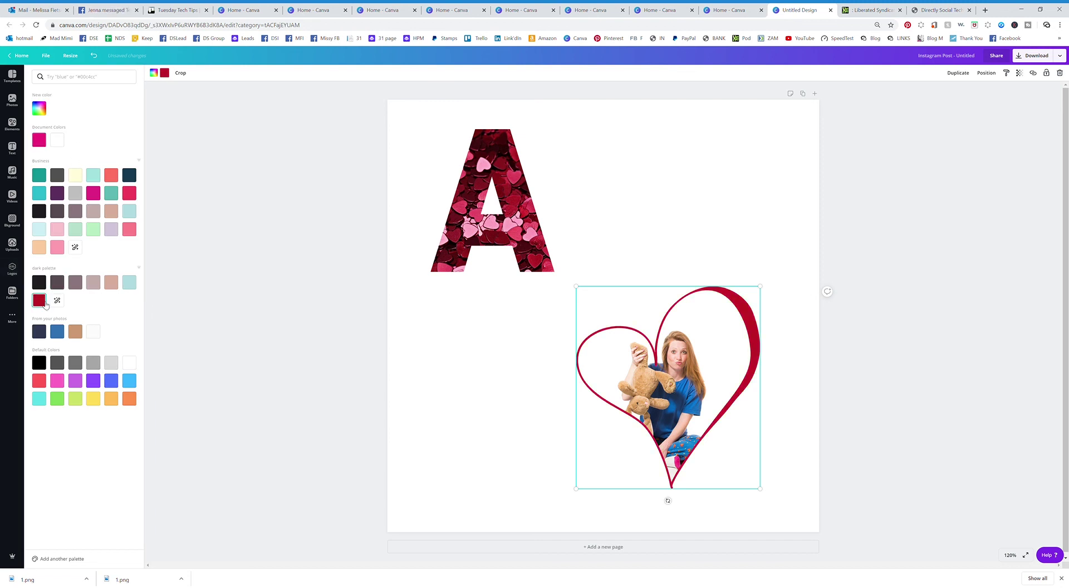
left_click(179, 331)
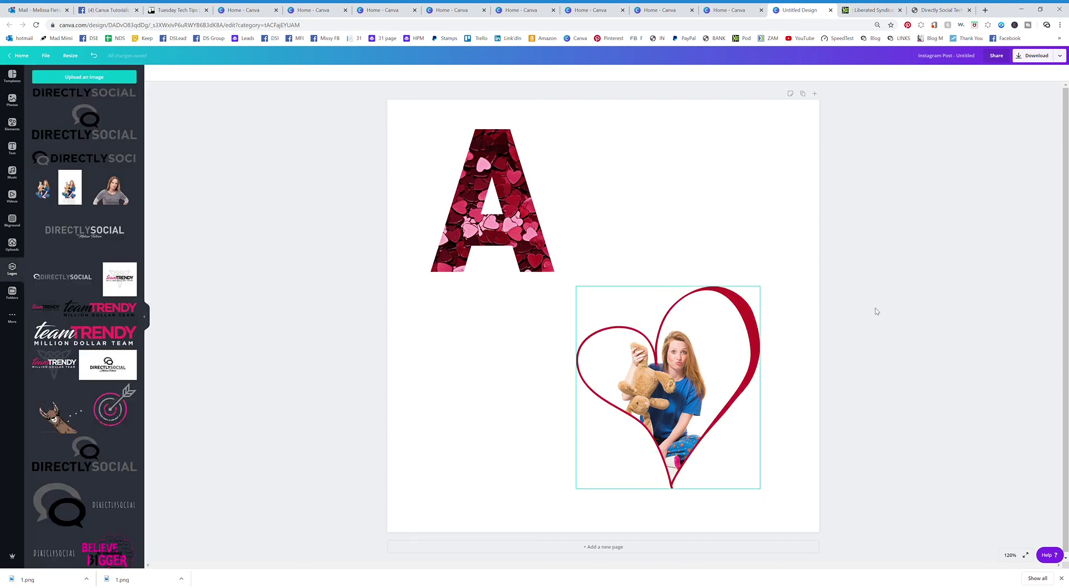